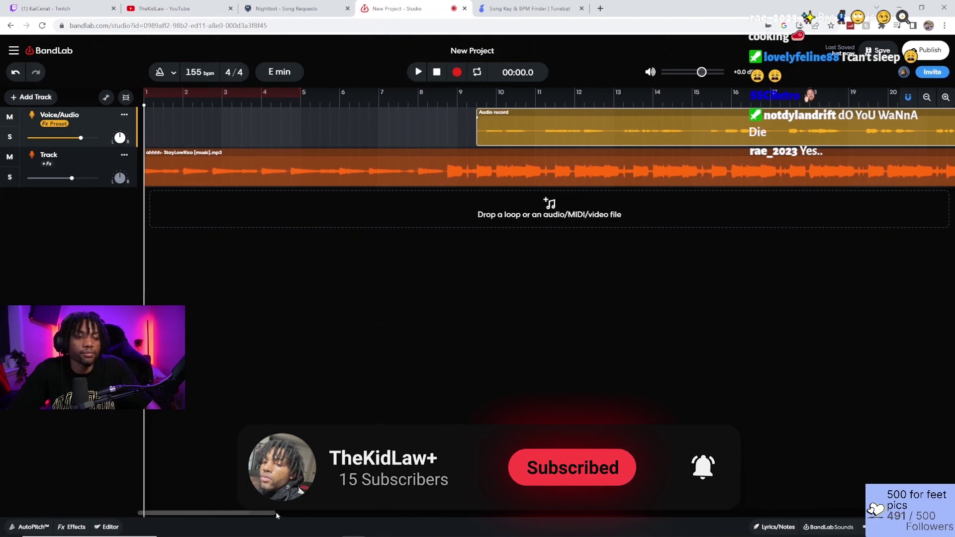
# Step: Record a vocal take on the Voice/Audio Copy track, starting just after bar 6
pyautogui.hscroll(5, 211, 135)
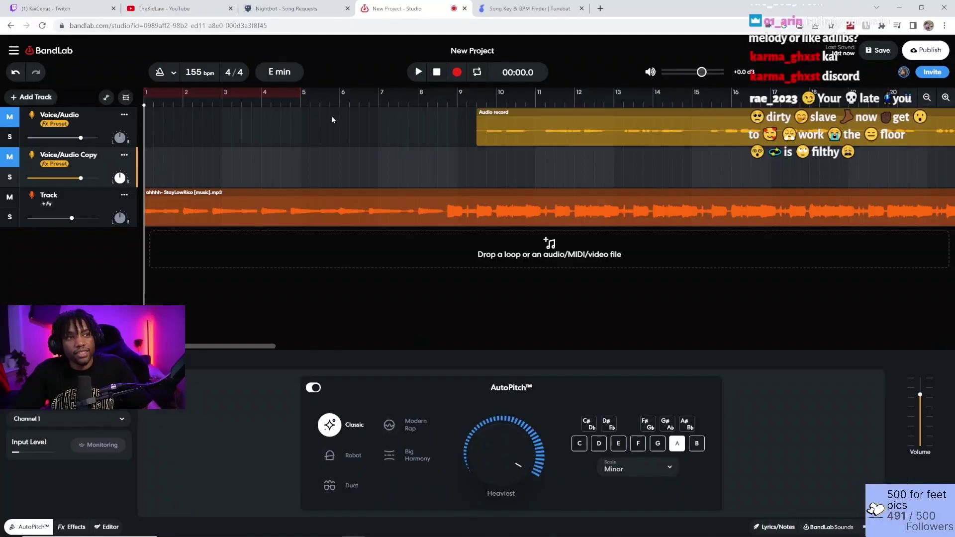
pyautogui.click(398, 105)
pyautogui.moveTo(397, 106); pyautogui.dragTo(349, 107)
pyautogui.press('r')
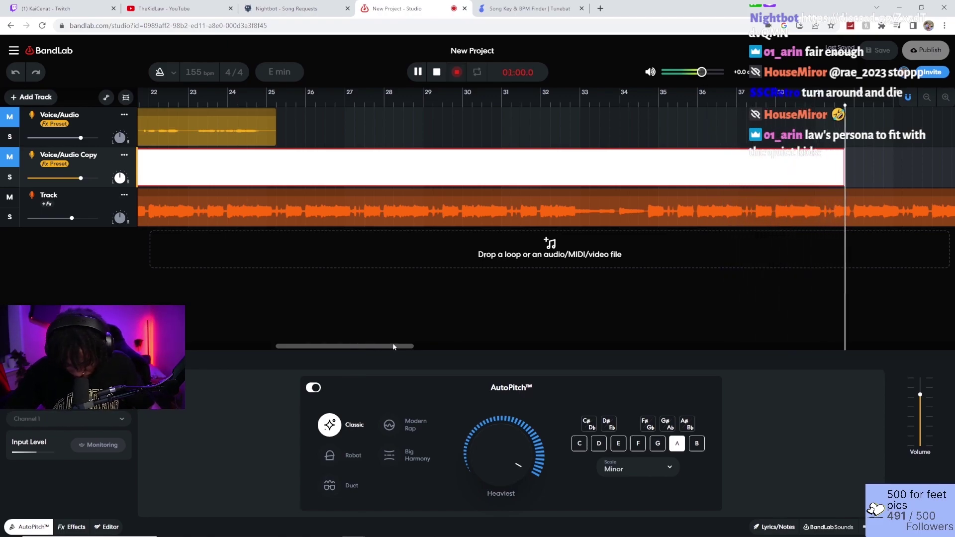
pyautogui.press('space')
# Step: Play back the new take and slightly lower the volume of the Voice/Audio Copy track
pyautogui.press('space')
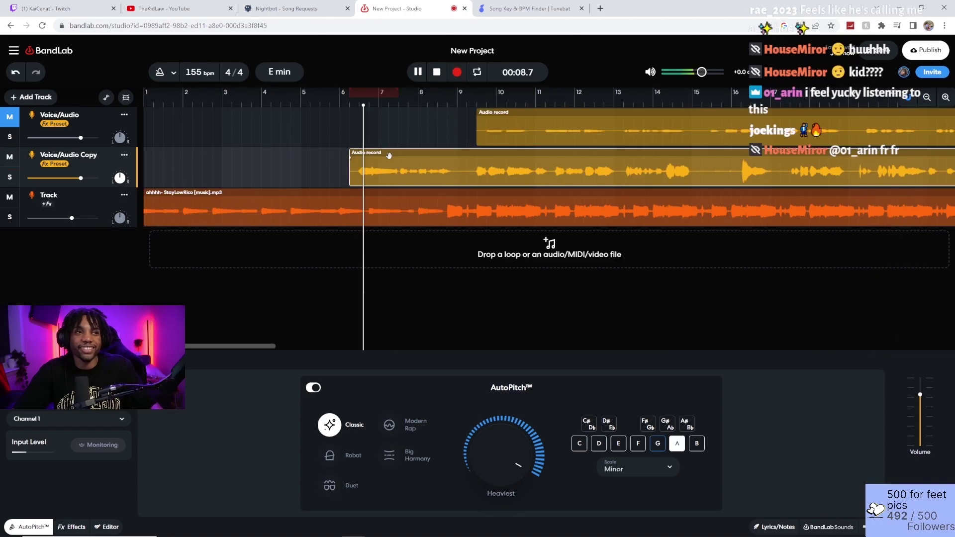
pyautogui.press('space')
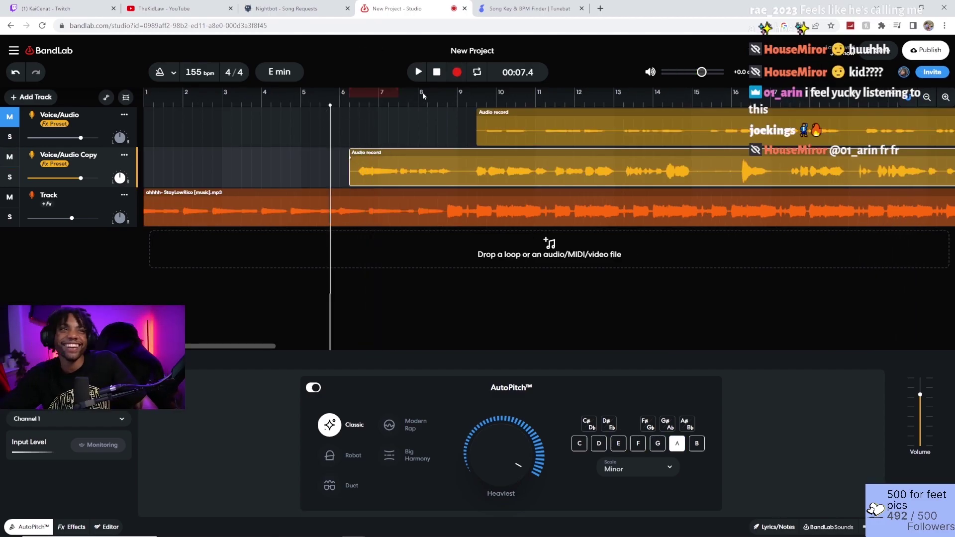
pyautogui.press('space')
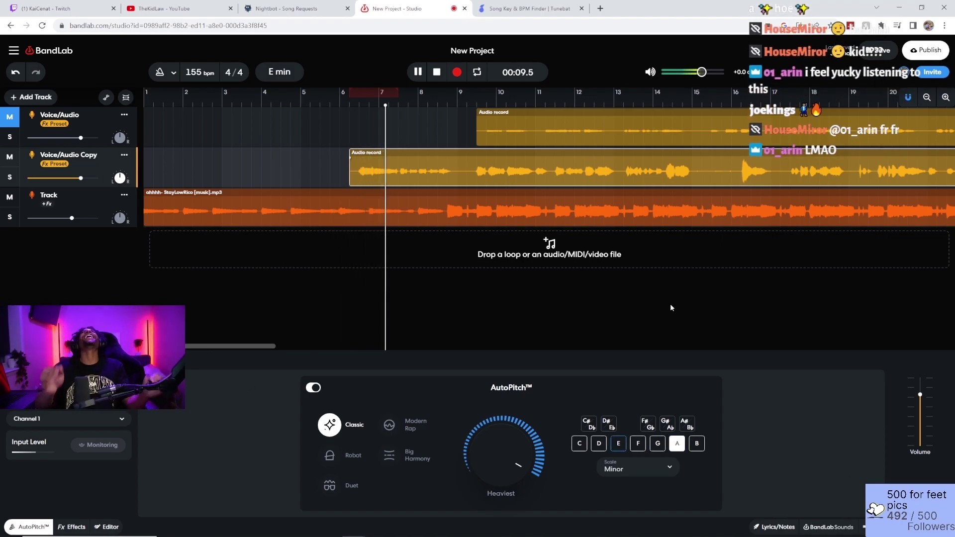
pyautogui.moveTo(81, 178)
pyautogui.moveTo(81, 178); pyautogui.dragTo(73, 178)
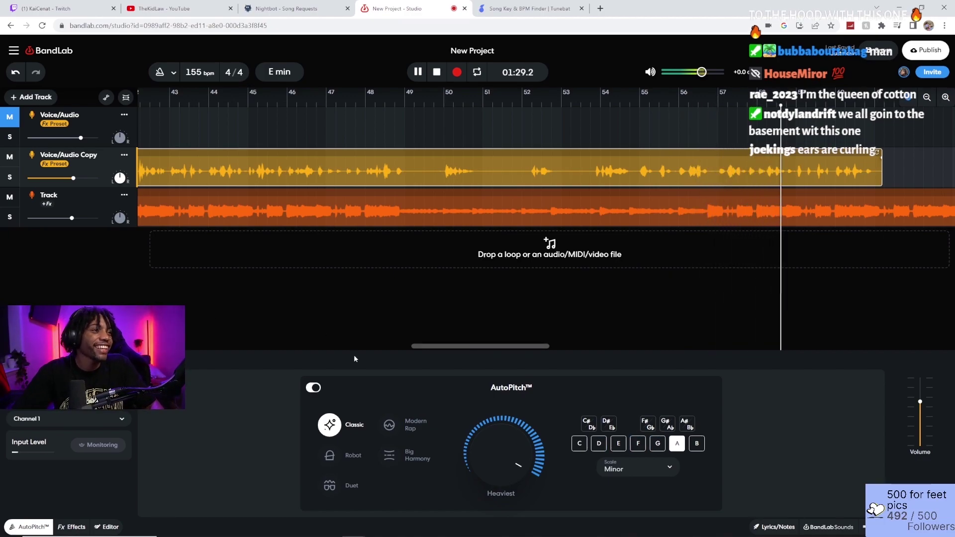
# Step: Replay the Voice/Audio Copy take from its beginning near bar 6
pyautogui.moveTo(510, 349); pyautogui.dragTo(239, 346)
pyautogui.click(326, 101)
pyautogui.moveTo(326, 101); pyautogui.dragTo(353, 101)
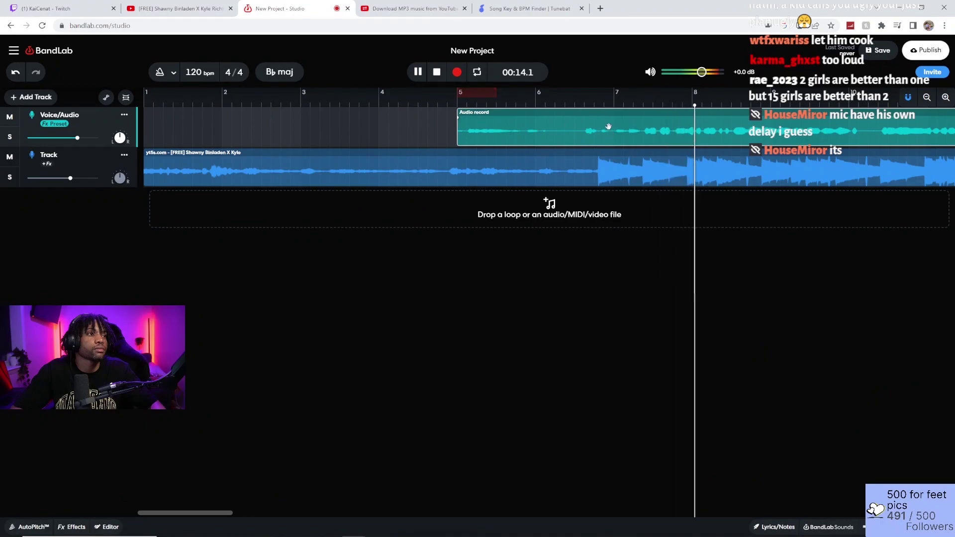
# Step: In the 120 bpm project, cue the vocal recording between bars 6 and 7 and toggle playback
pyautogui.moveTo(608, 126)
pyautogui.mouseDown()
pyautogui.moveTo(584, 125)
pyautogui.moveTo(610, 121)
pyautogui.mouseUp()
pyautogui.click(593, 97)
pyautogui.press('space')
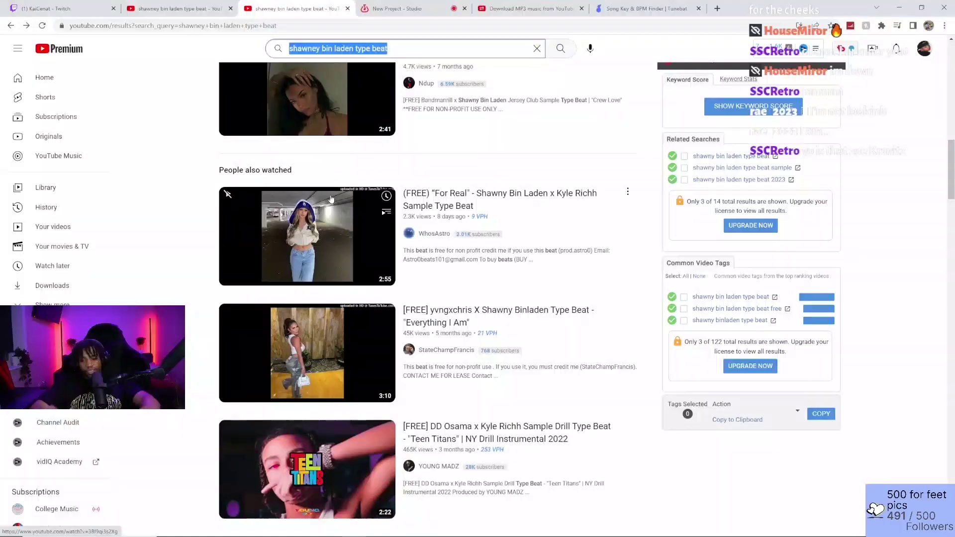
# Step: Switch to YouTube and clear the "shawney bin laden type beat" search query
pyautogui.write('s')
pyautogui.press('BackSpace')
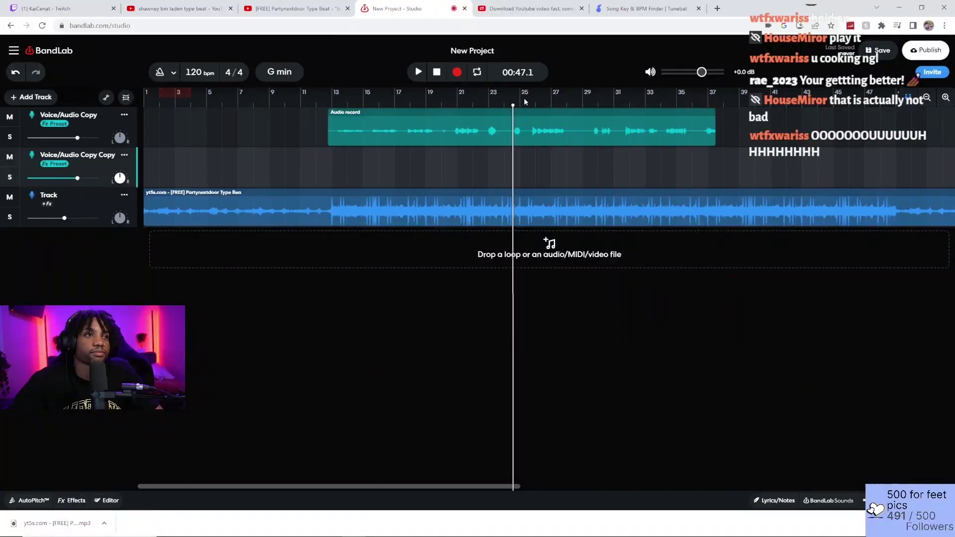
# Step: In the BandLab project, replay the Voice/Audio Copy recording from about bar 17 and return the playhead to about bar 24
pyautogui.moveTo(501, 106); pyautogui.dragTo(395, 106)
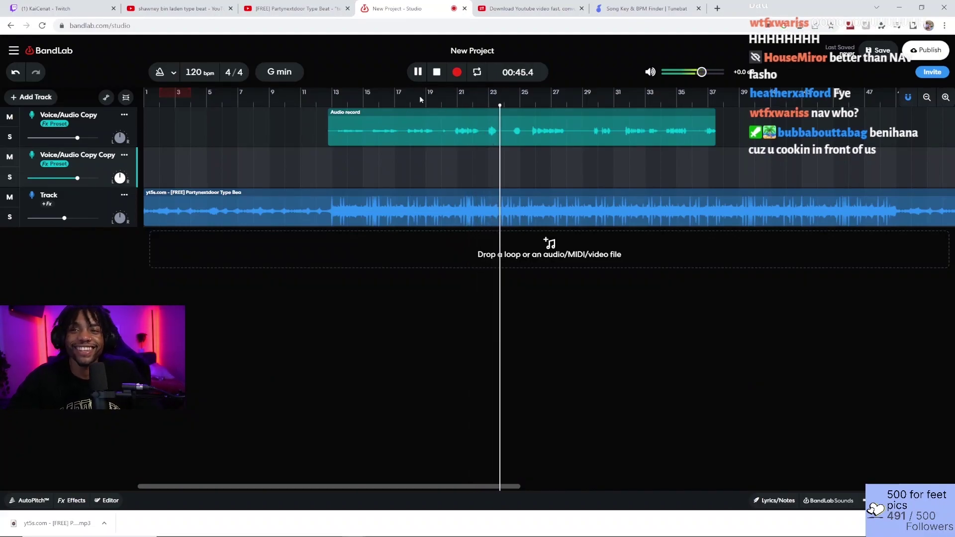
pyautogui.press('space')
pyautogui.click(508, 103)
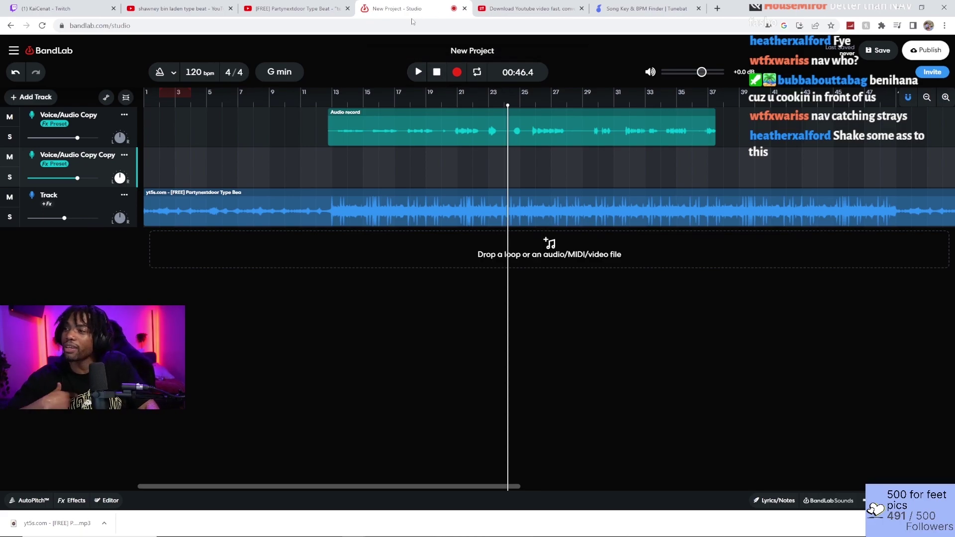
# Step: Listen to the Voice/Audio Copy vocal passage starting at 38.8 seconds
pyautogui.click(453, 106)
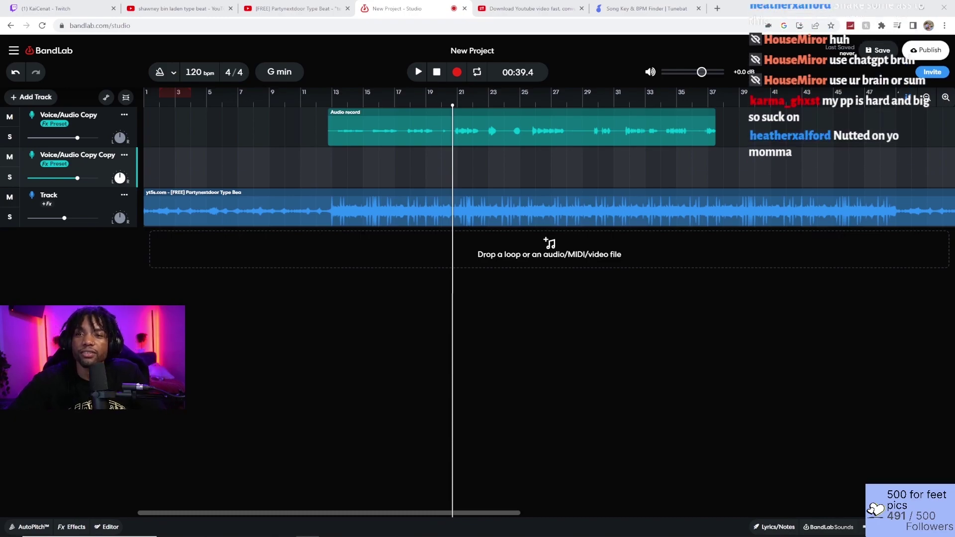
pyautogui.click(431, 102)
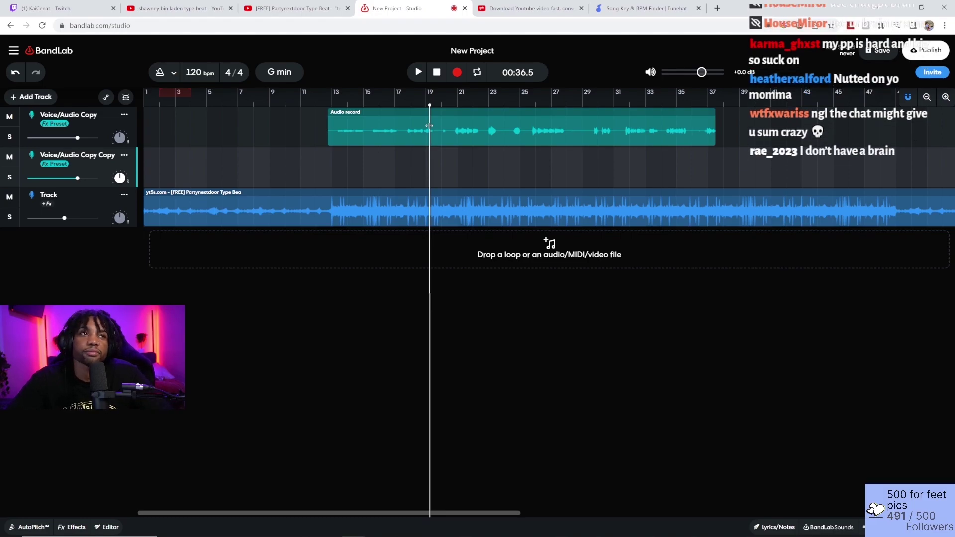
pyautogui.click(441, 97)
pyautogui.press('space')
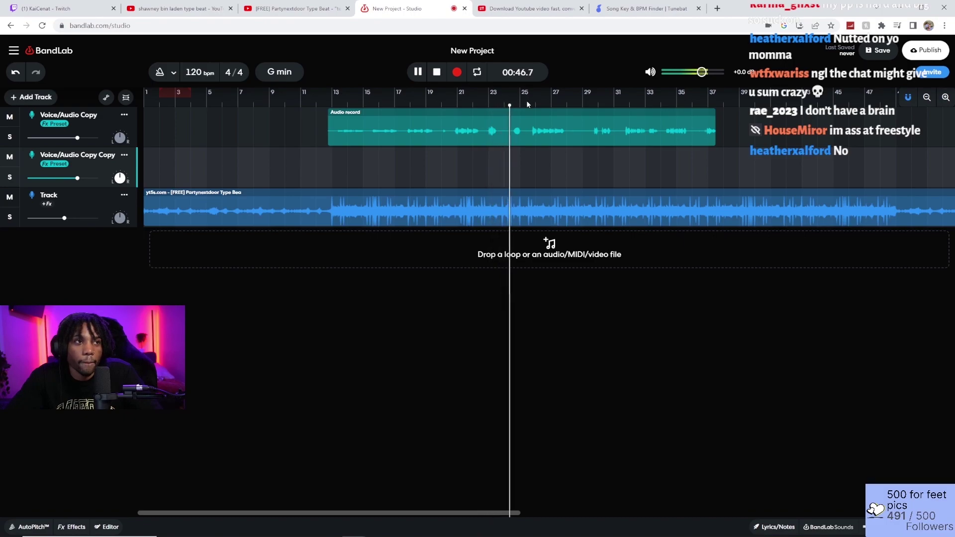
pyautogui.press('space')
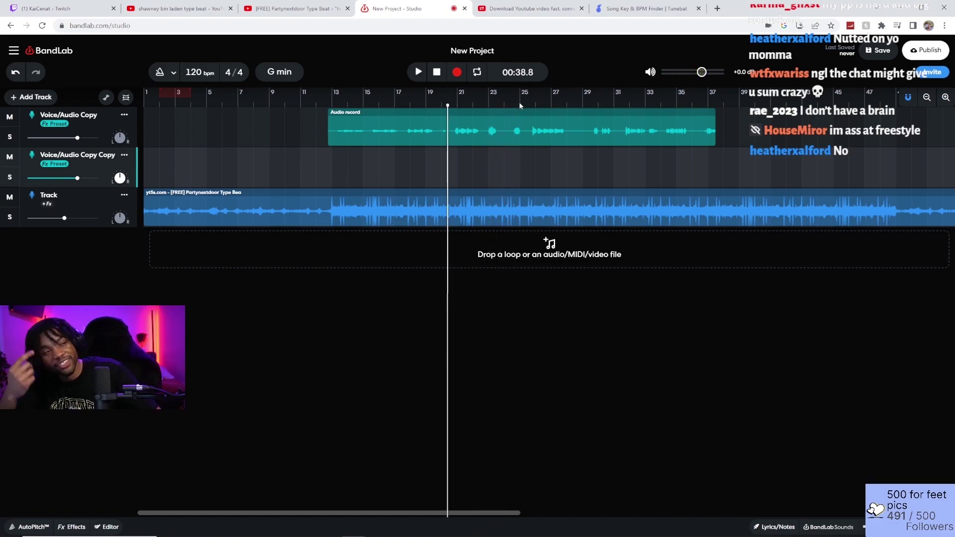
# Step: Listen to the Voice/Audio Copy vocal passage starting at 49.4 seconds
pyautogui.click(531, 102)
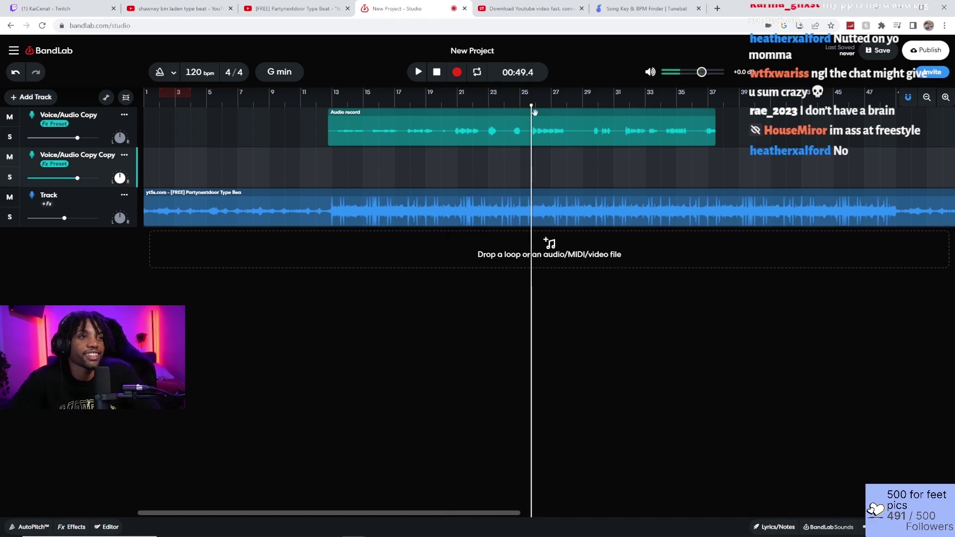
pyautogui.press('space')
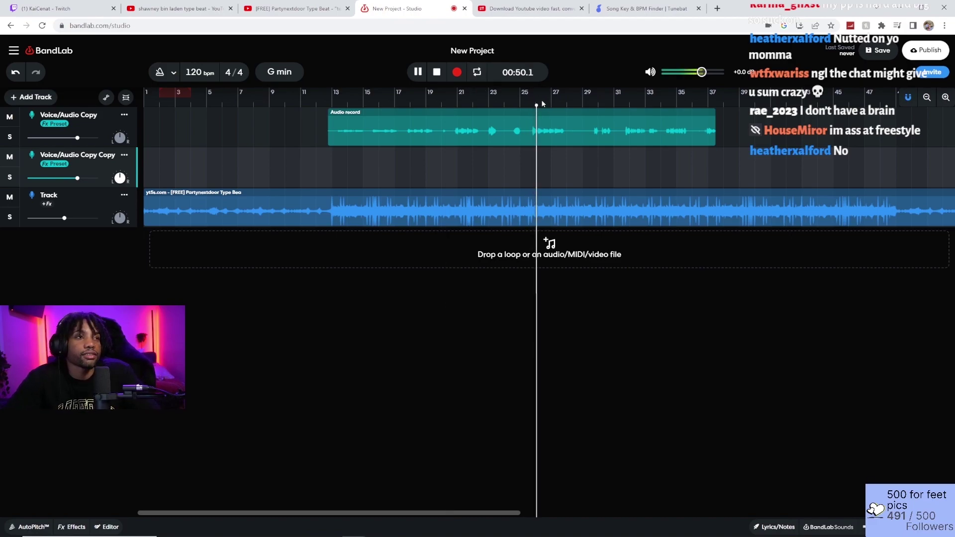
pyautogui.press('space')
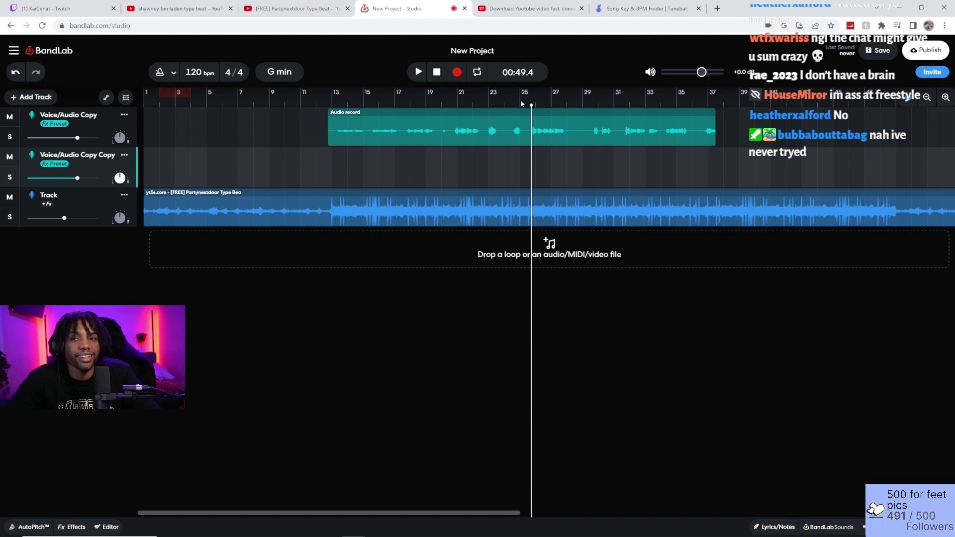
# Step: Record a new vocal take on the Voice/Audio Copy Copy track from 22.9 seconds, with the Voice/Audio Copy track muted
pyautogui.click(495, 103)
pyautogui.click(341, 99)
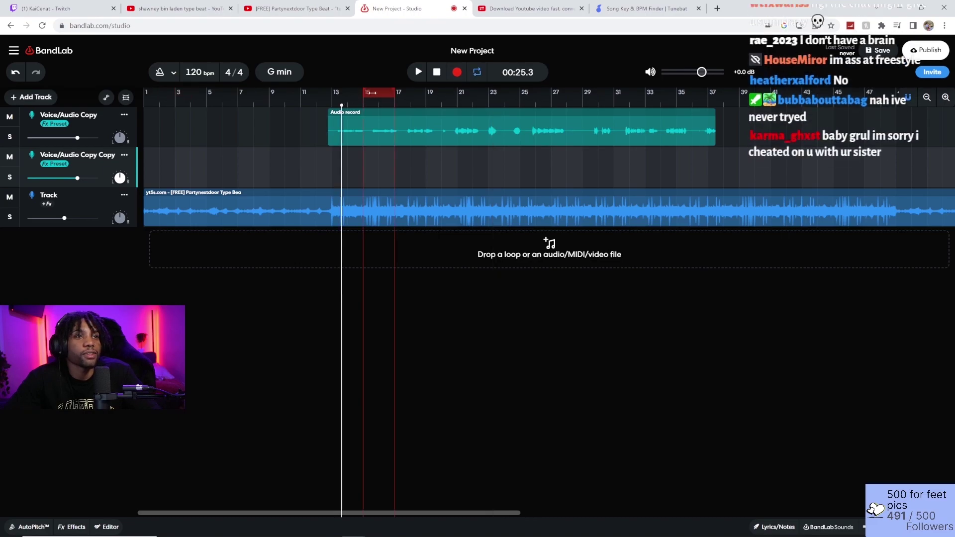
pyautogui.click(323, 103)
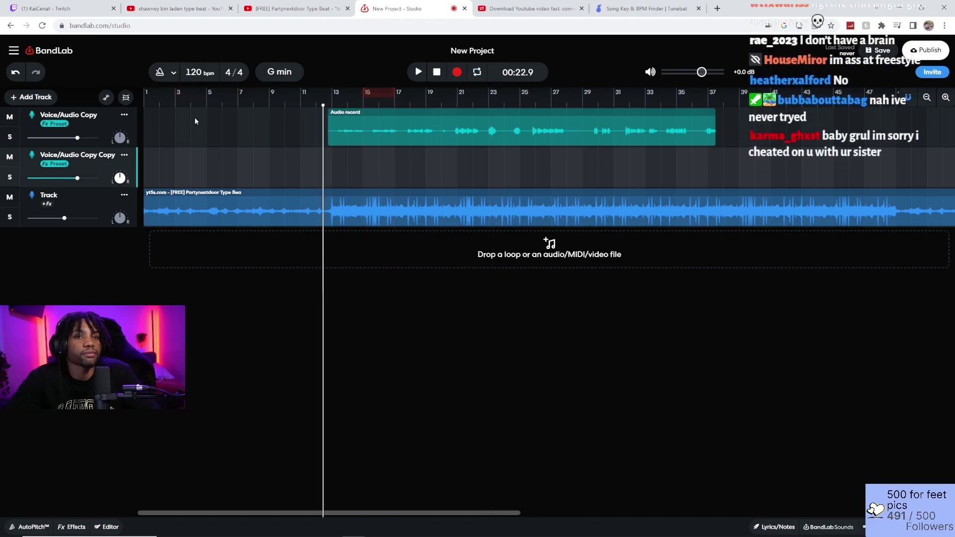
pyautogui.click(456, 72)
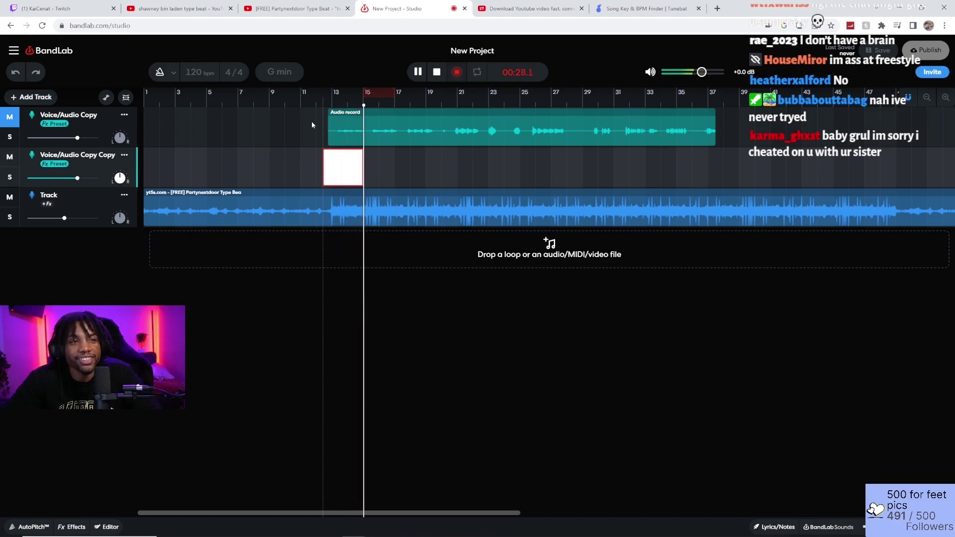
pyautogui.press('space')
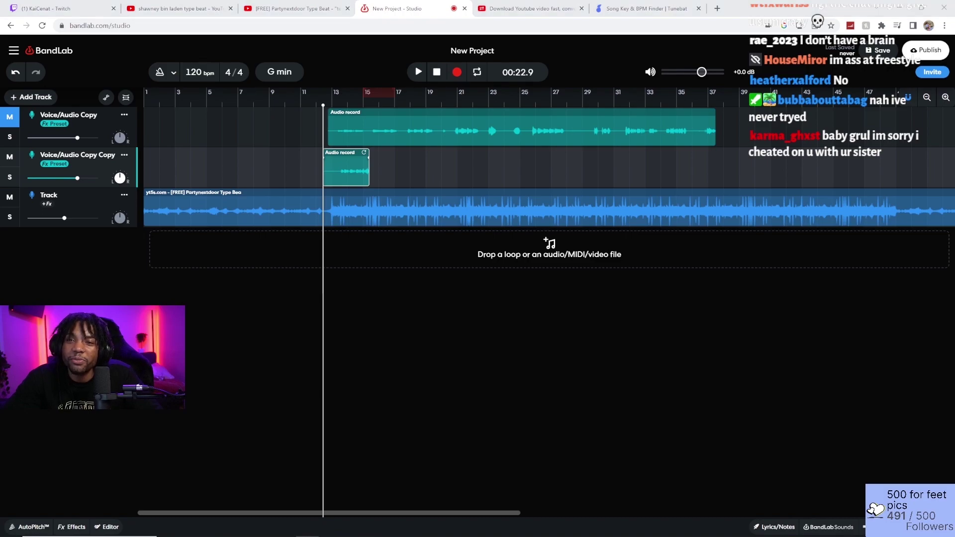
pyautogui.press('space')
pyautogui.press('space')
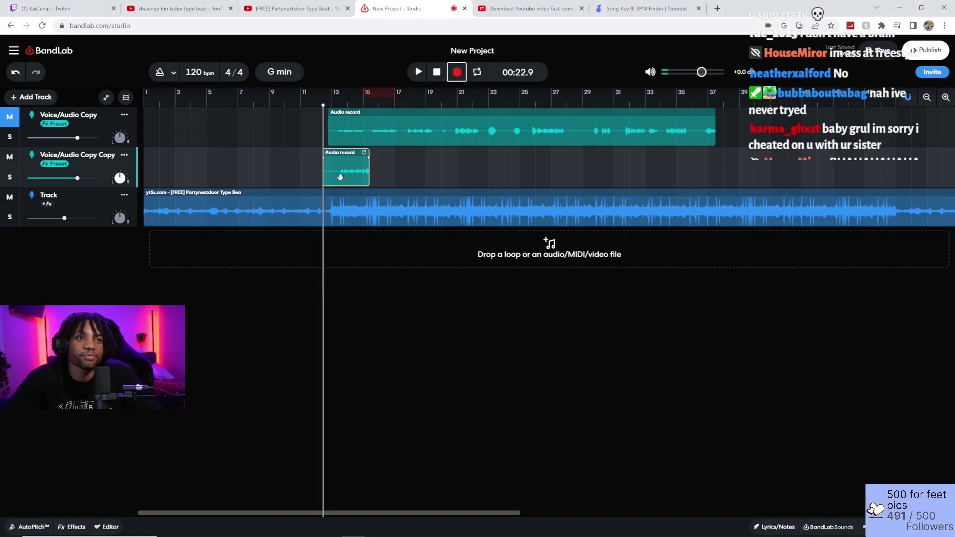
pyautogui.press('r')
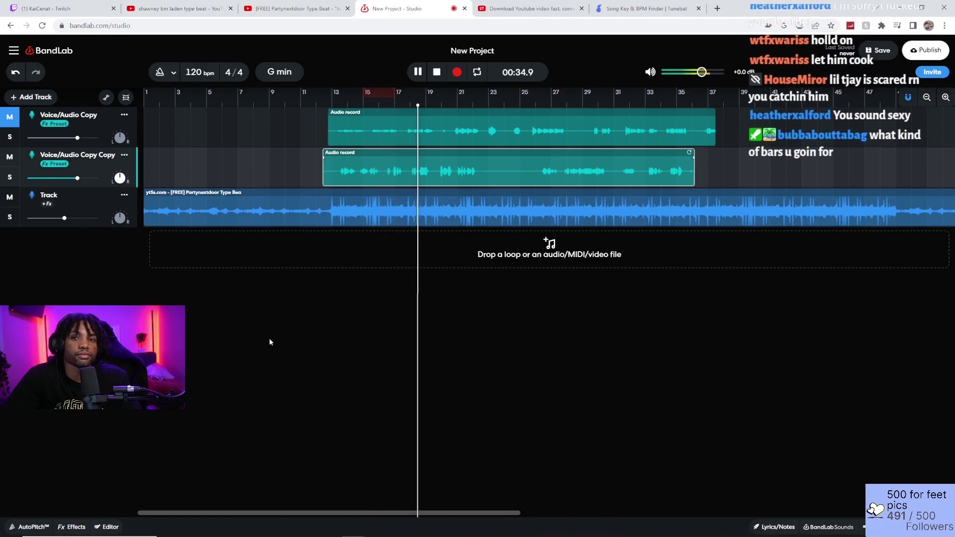
# Step: Play back the new Voice/Audio Copy Copy take from 24.5 seconds
pyautogui.click(337, 103)
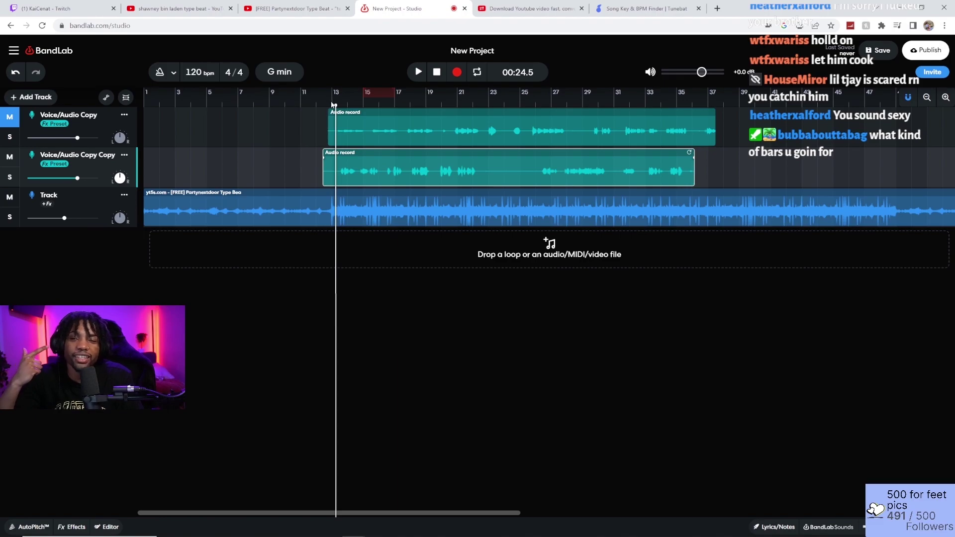
pyautogui.press('space')
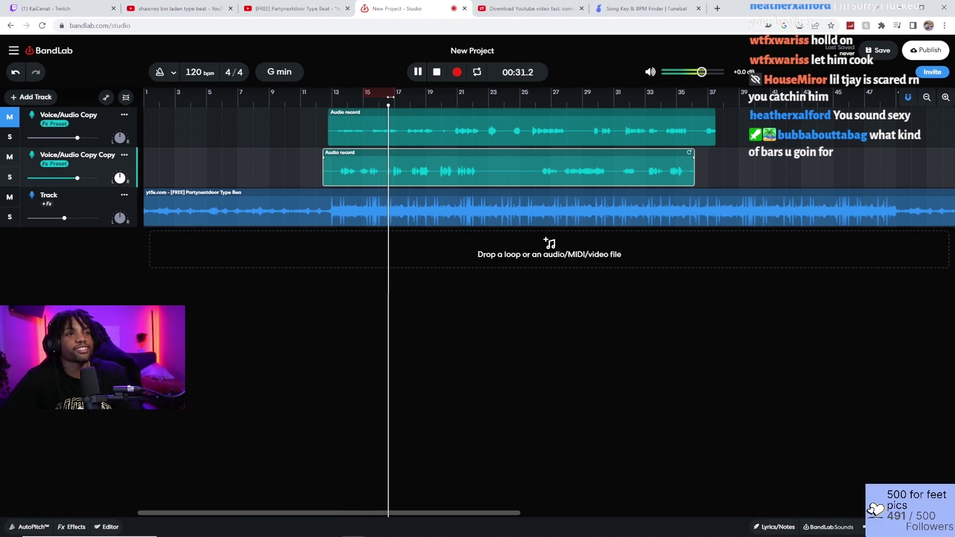
pyautogui.press('space')
pyautogui.press('space')
pyautogui.press('space')
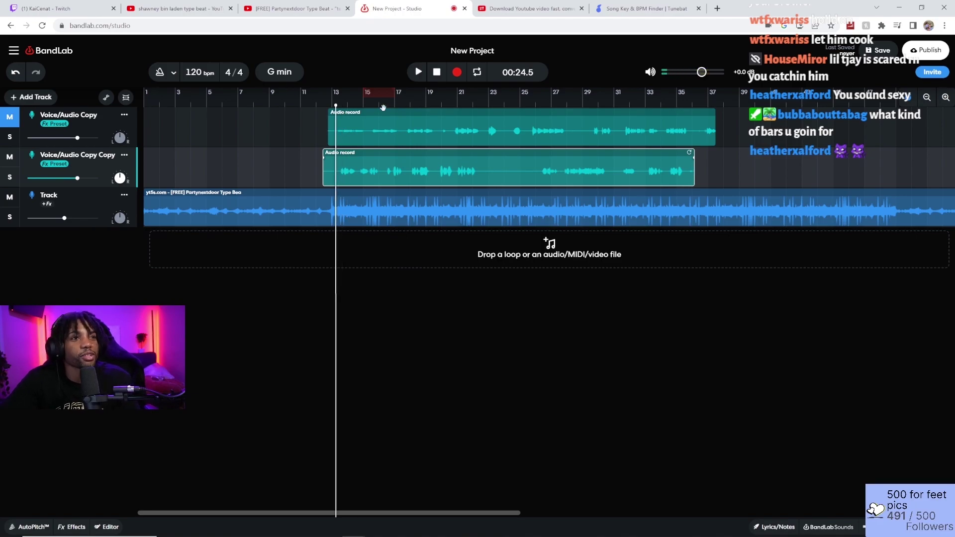
# Step: Listen to the Voice/Audio Copy recording from about bars 21 and 25 with the Voice/Audio Copy Copy track muted
pyautogui.click(369, 130)
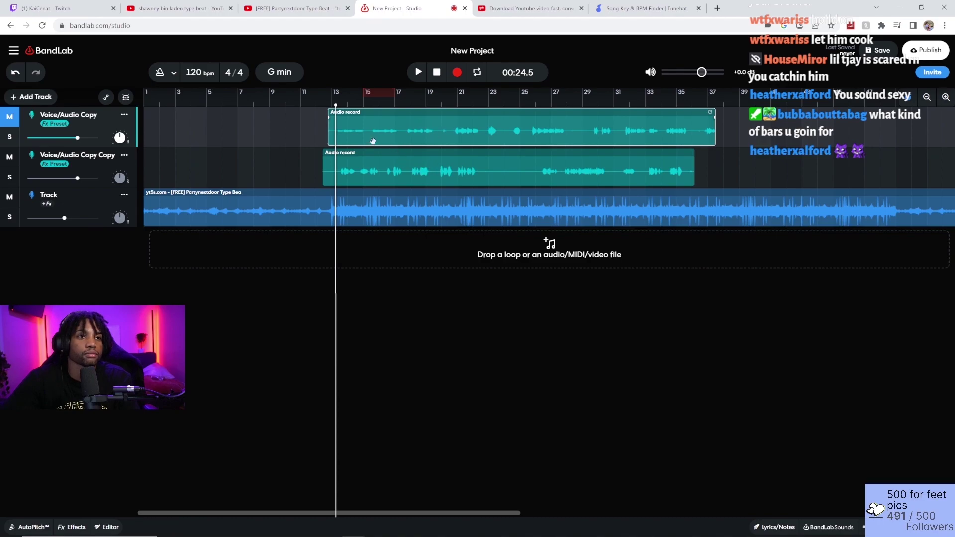
pyautogui.click(317, 201)
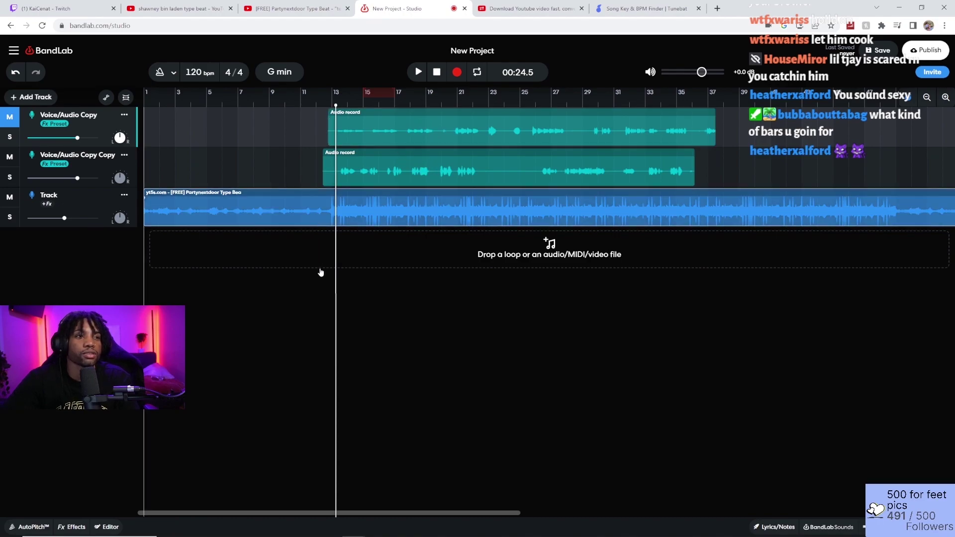
pyautogui.click(334, 259)
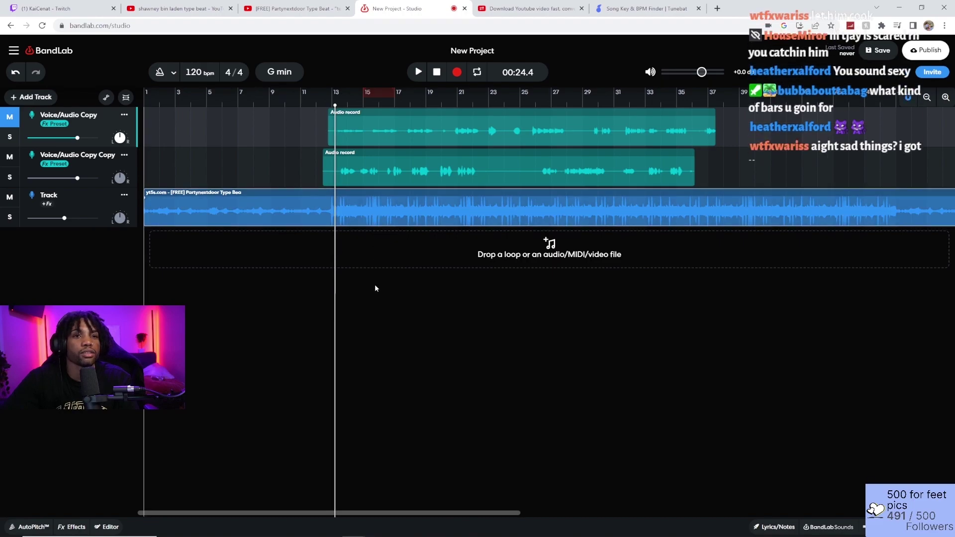
pyautogui.click(460, 109)
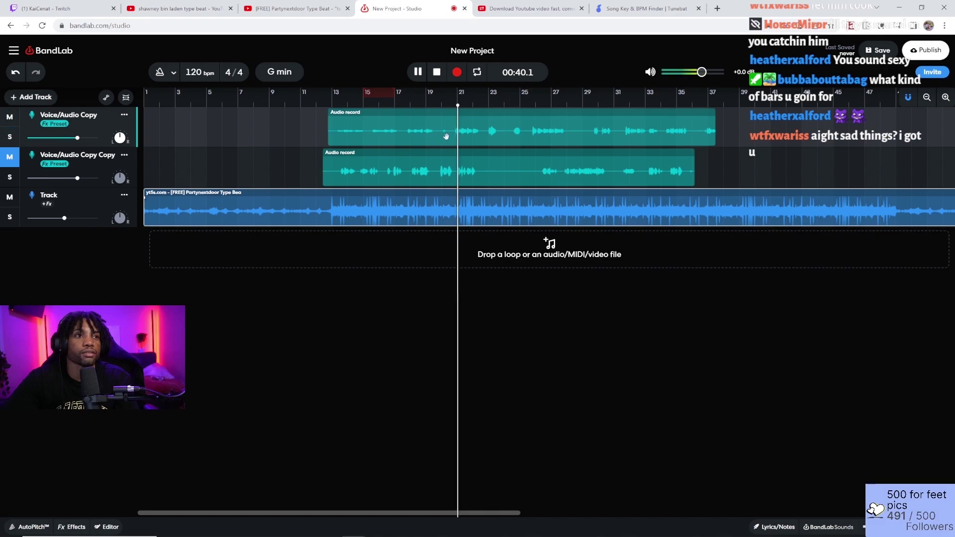
pyautogui.click(525, 93)
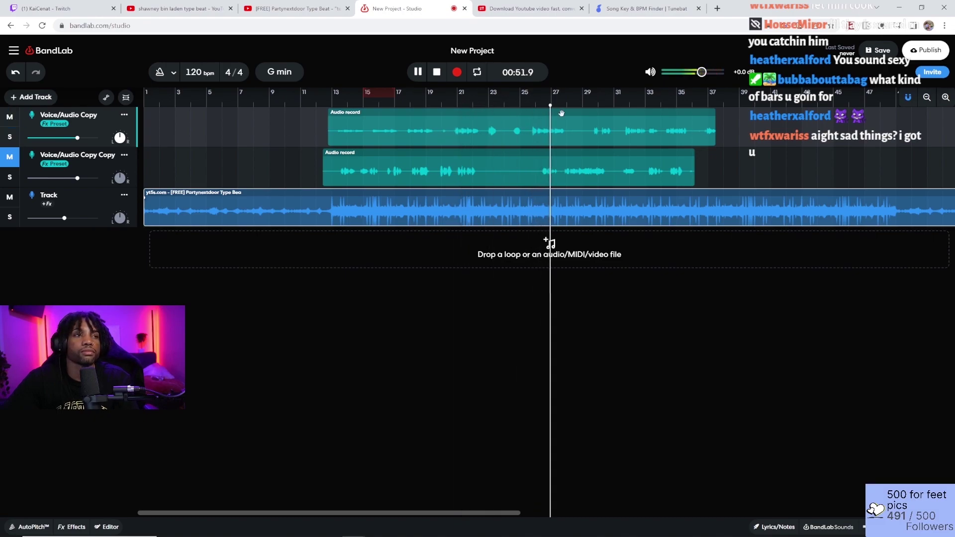
pyautogui.moveTo(564, 106); pyautogui.dragTo(525, 106)
# Step: Trim the start of the Voice/Audio Copy recording to just before bar 21
pyautogui.click(328, 131)
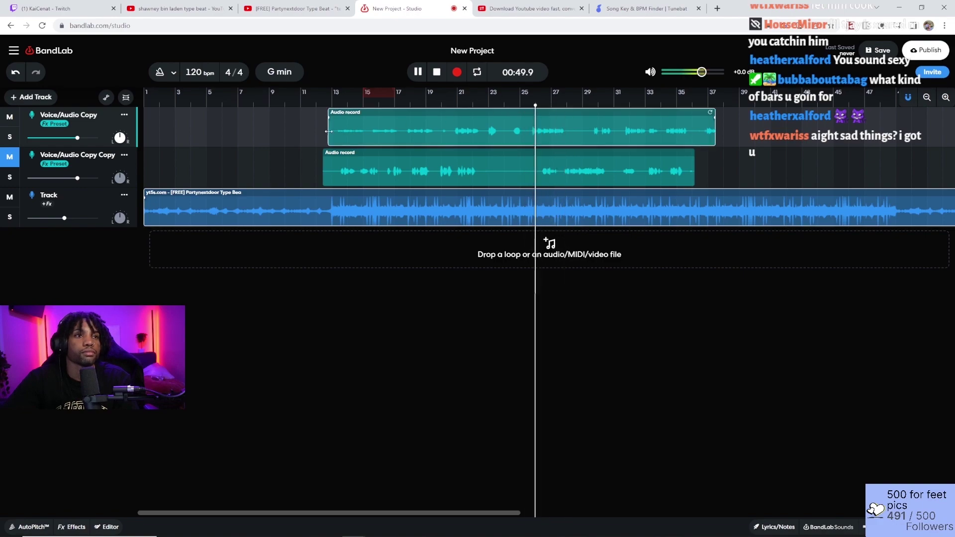
pyautogui.moveTo(328, 131); pyautogui.dragTo(494, 108)
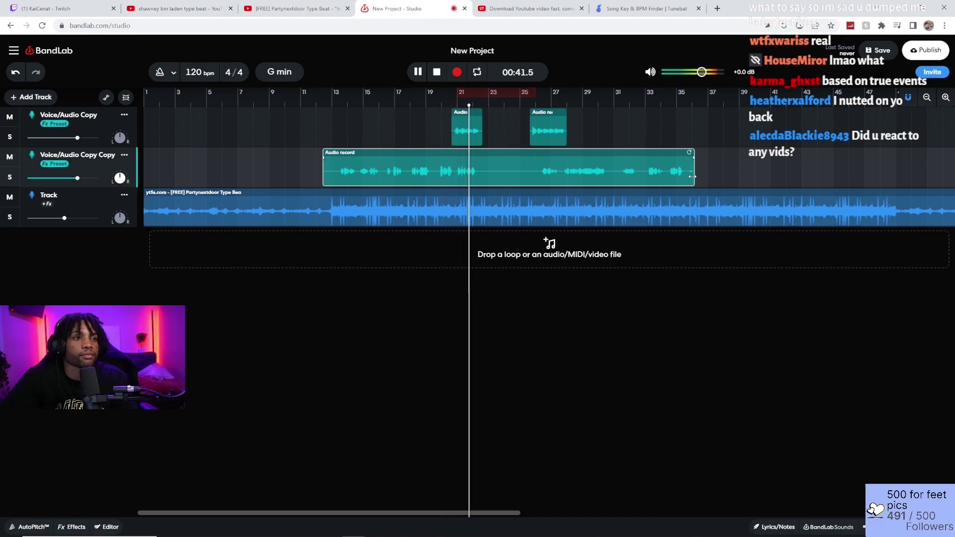
# Step: Stop playback and try to trim the end of the Voice/Audio Copy Copy recording to about bar 34
pyautogui.press('space')
pyautogui.moveTo(692, 176); pyautogui.dragTo(668, 169)
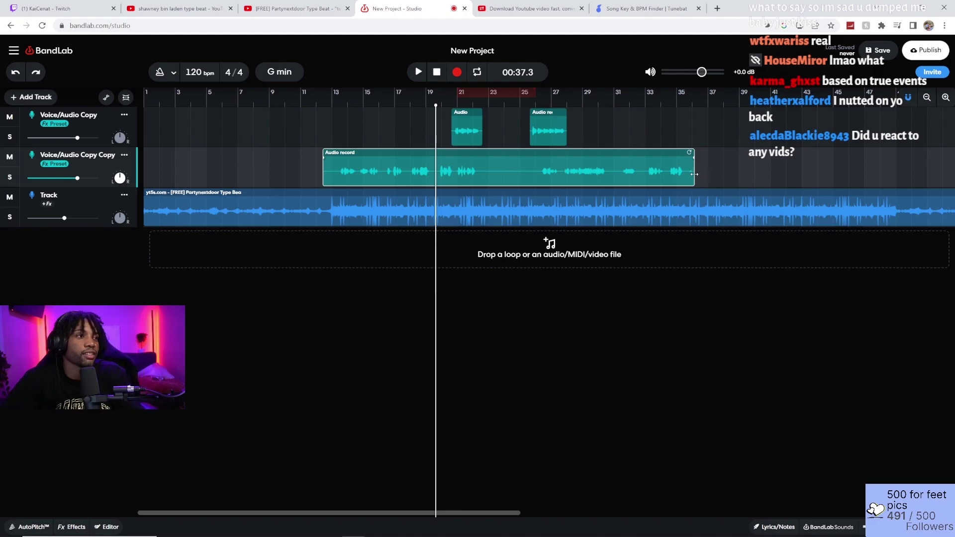
# Step: Trim the end of the Voice/Audio Copy Copy recording to between bars 22 and 23
pyautogui.moveTo(680, 174); pyautogui.dragTo(469, 162)
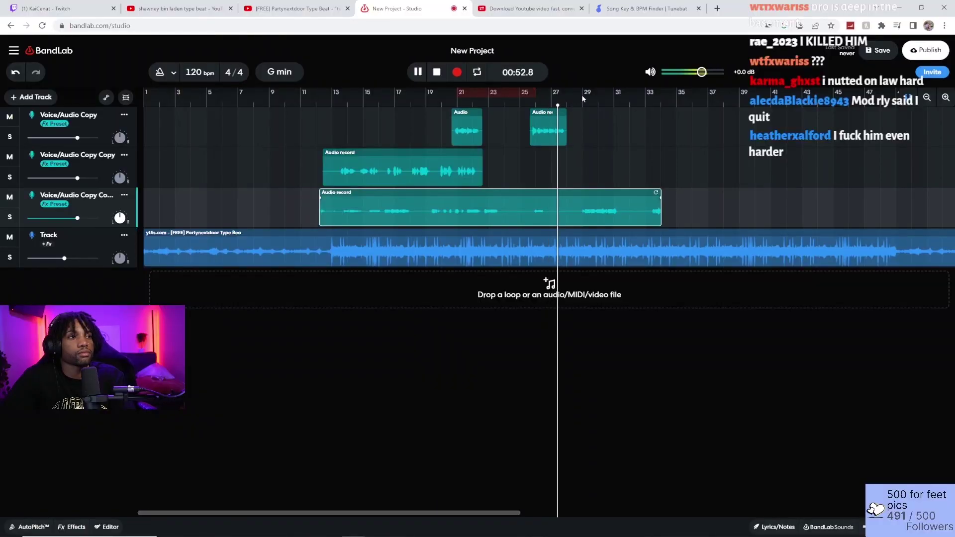
# Step: Listen to the long take on the third vocal track from about bar 29, set the playhead to 22 seconds and delete that take
pyautogui.click(586, 101)
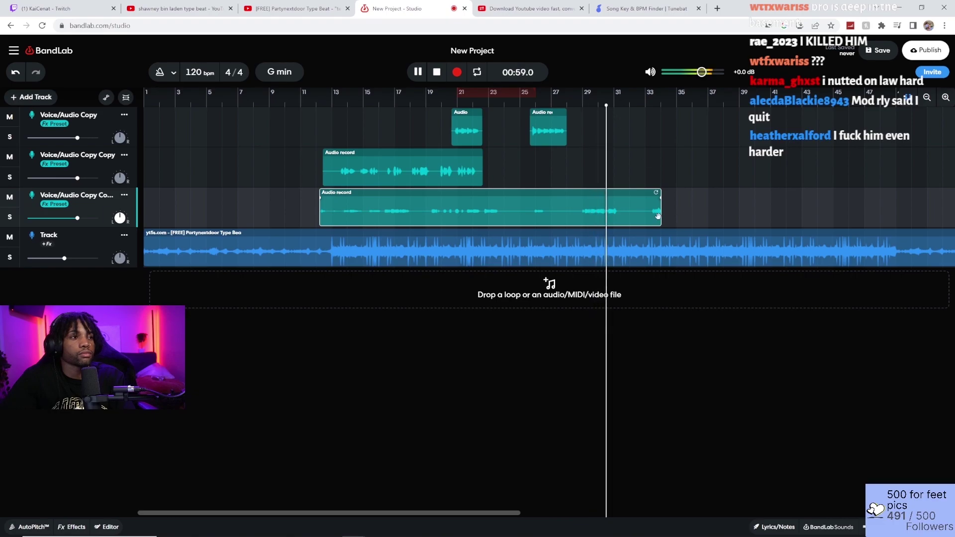
pyautogui.press('space')
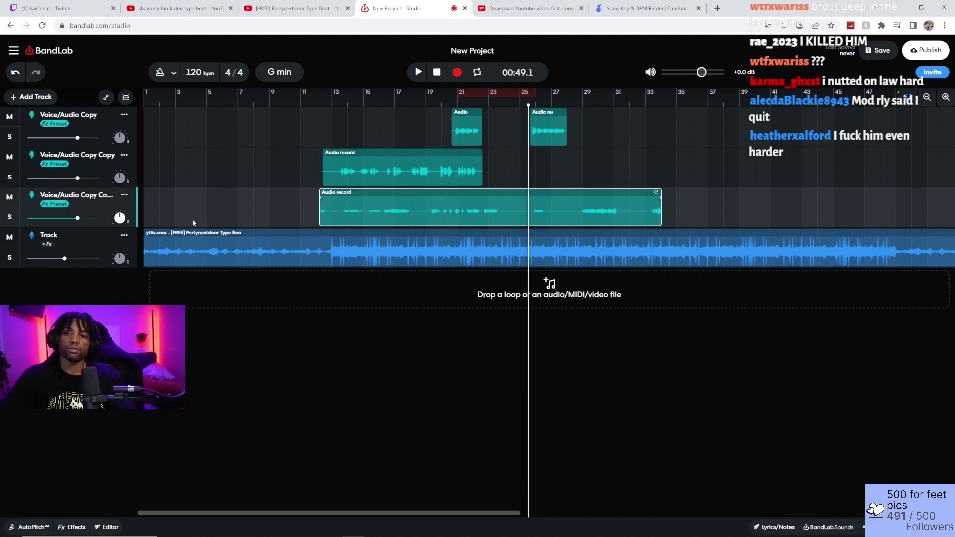
pyautogui.click(441, 103)
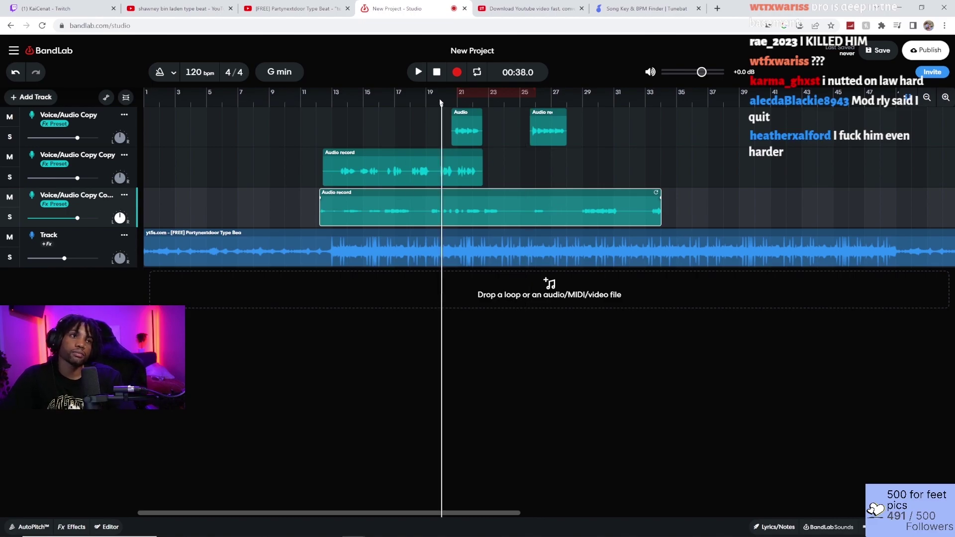
pyautogui.click(317, 103)
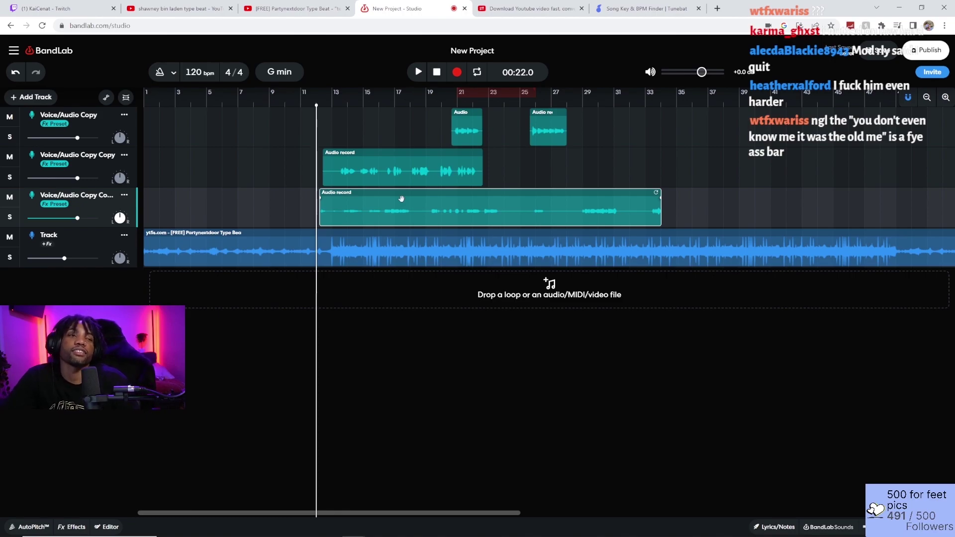
pyautogui.press('Delete')
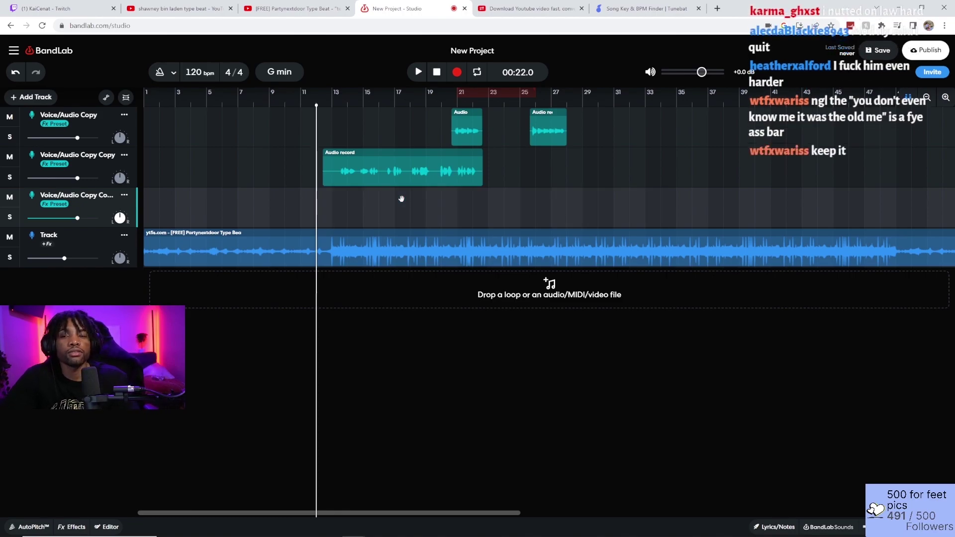
# Step: Record a short take on the third vocal track from 22 seconds with the other two vocal tracks muted, and delete it
pyautogui.click(457, 73)
pyautogui.click(10, 157)
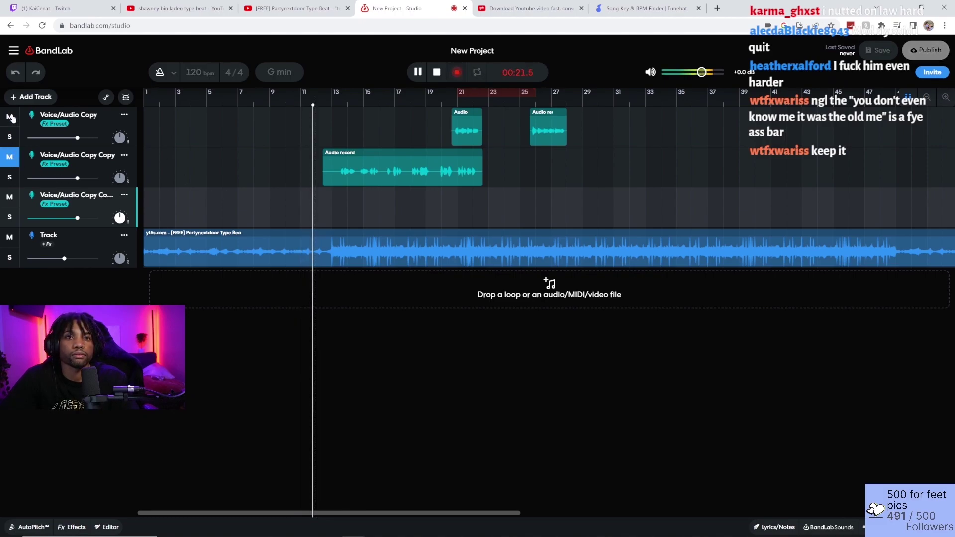
pyautogui.click(11, 117)
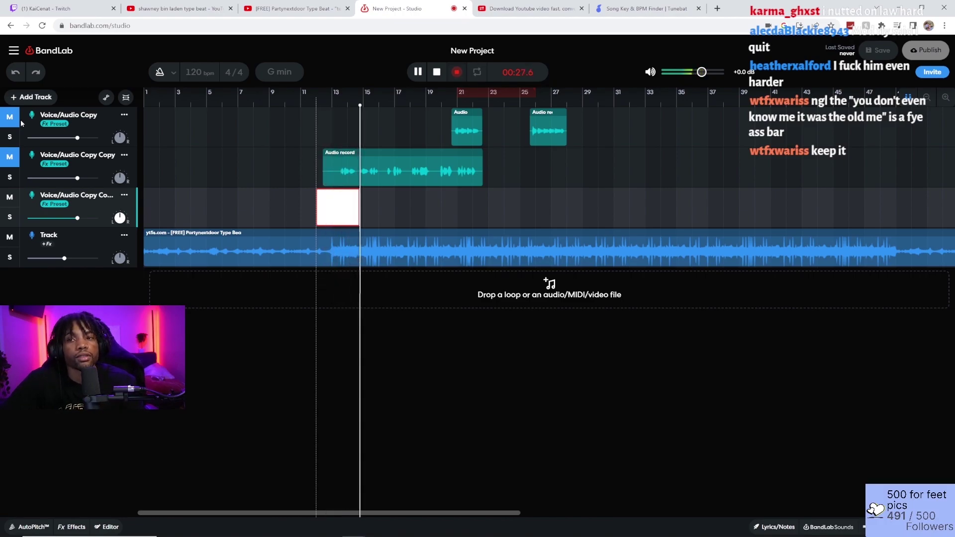
pyautogui.press('space')
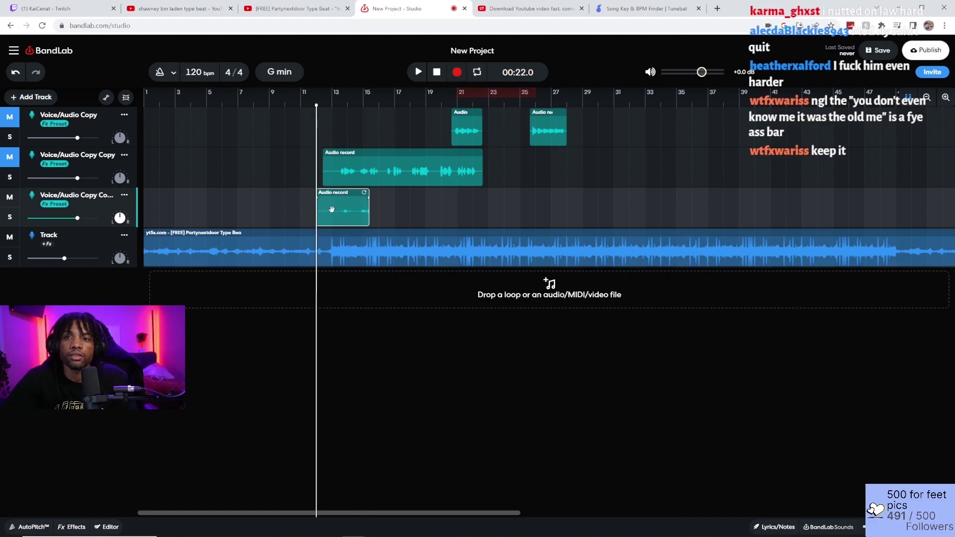
pyautogui.press('Delete')
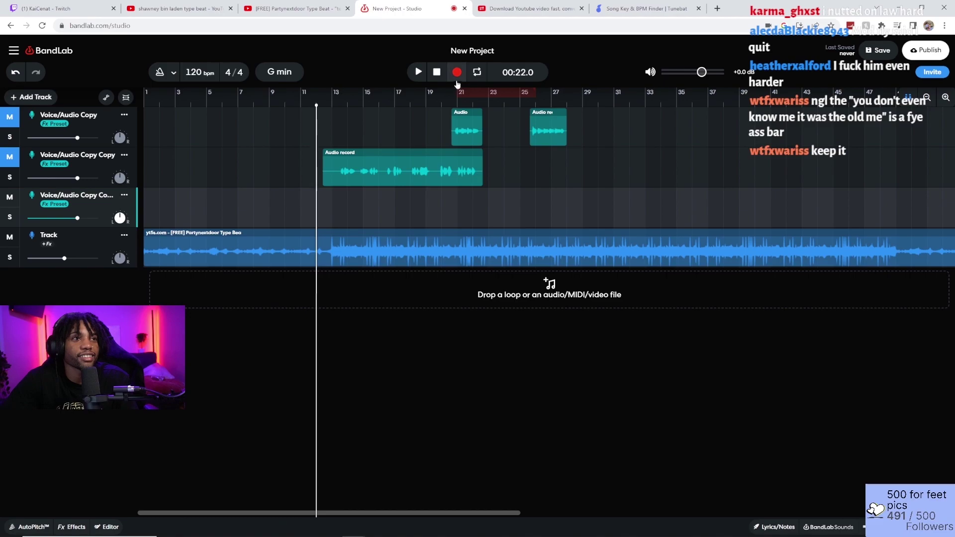
# Step: Record another short take on the third vocal track near bar 12 and play it back from about bar 13
pyautogui.click(313, 102)
pyautogui.click(457, 72)
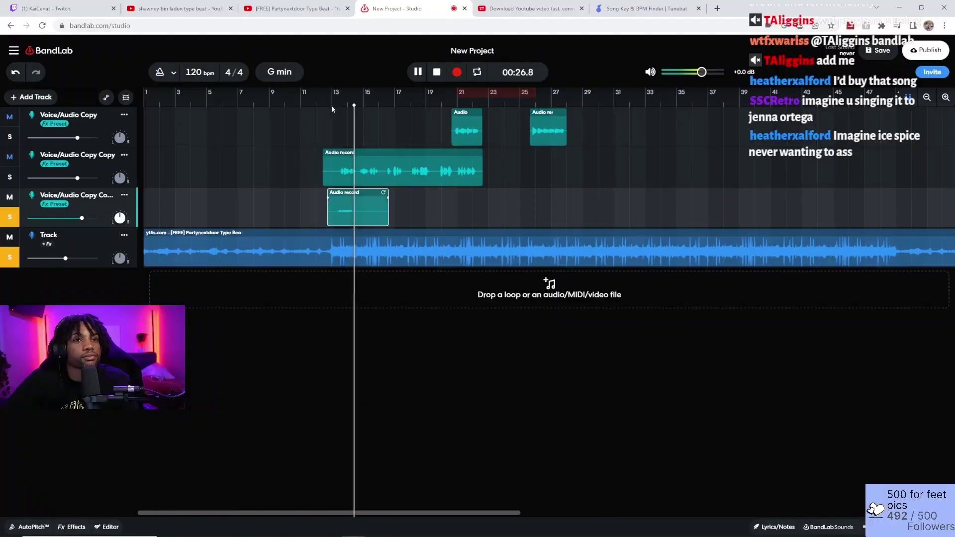
pyautogui.moveTo(356, 106); pyautogui.dragTo(331, 106)
pyautogui.press('space')
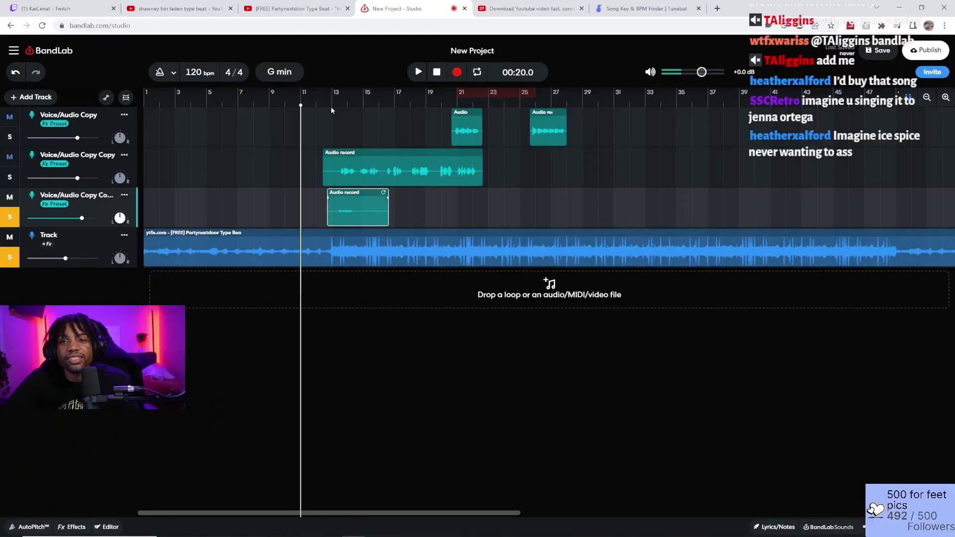
pyautogui.press('space')
pyautogui.click(331, 111)
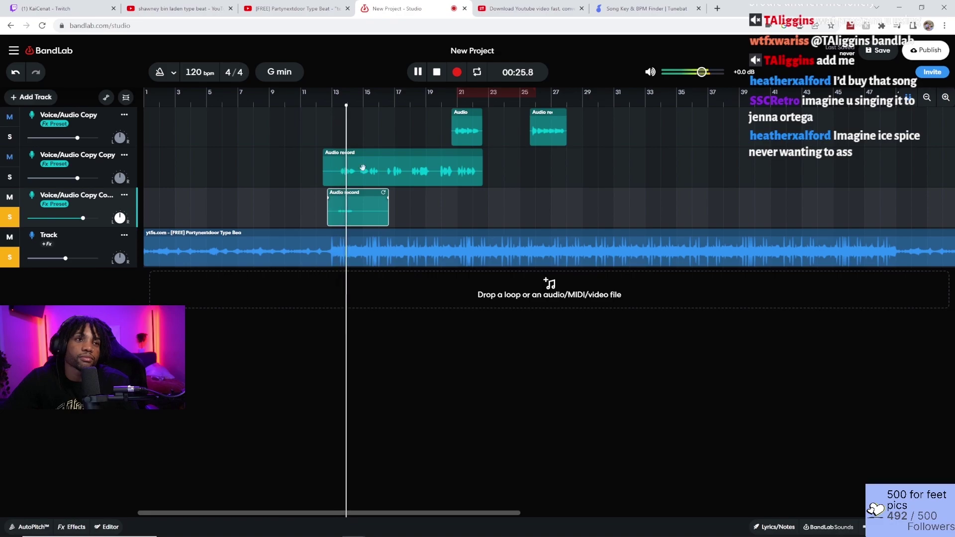
pyautogui.press('space')
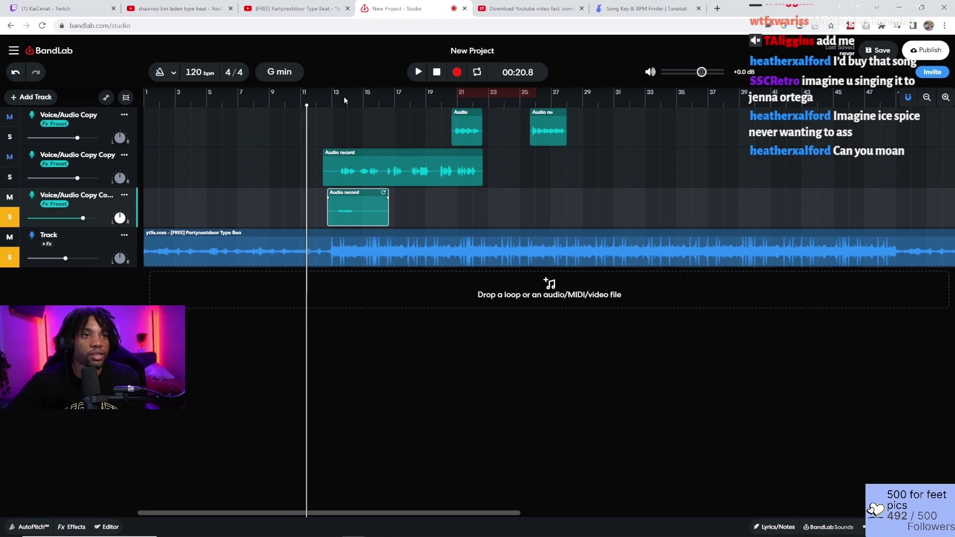
# Step: Delete the short take and record a new one on the third vocal track from 20.8 seconds
pyautogui.press('Delete')
pyautogui.press('r')
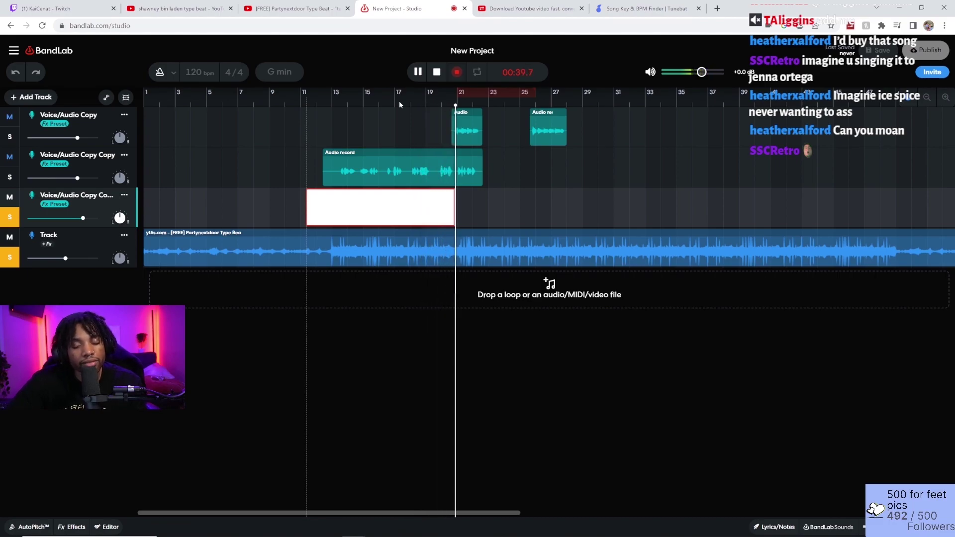
pyautogui.press('space')
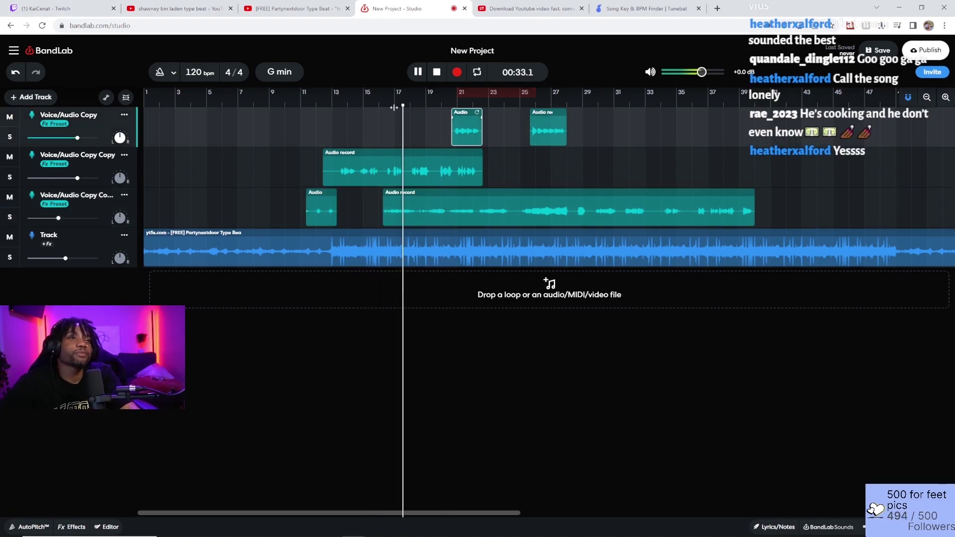
# Step: Stop playback, set the playhead to 24 seconds and select the Voice/Audio Copy Copy recording
pyautogui.press('space')
pyautogui.click(335, 101)
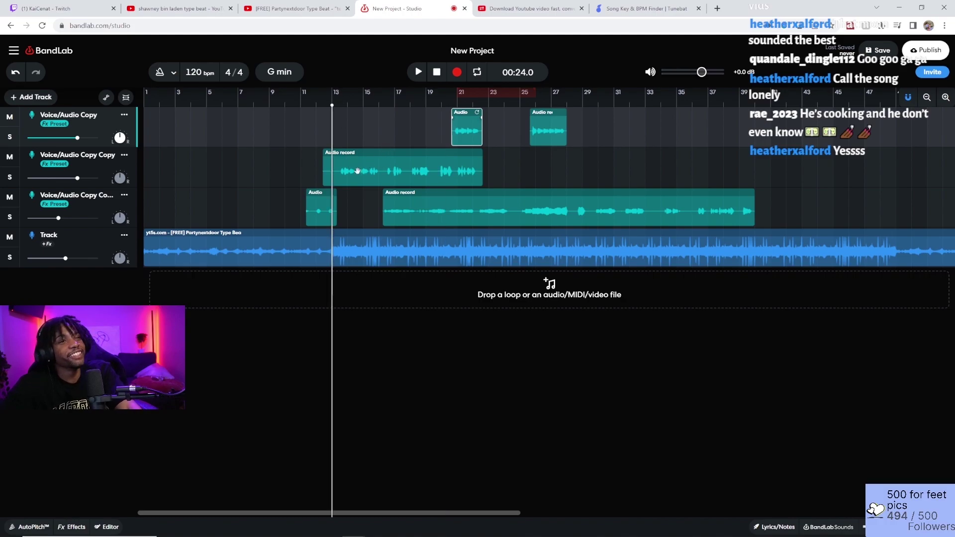
pyautogui.click(350, 156)
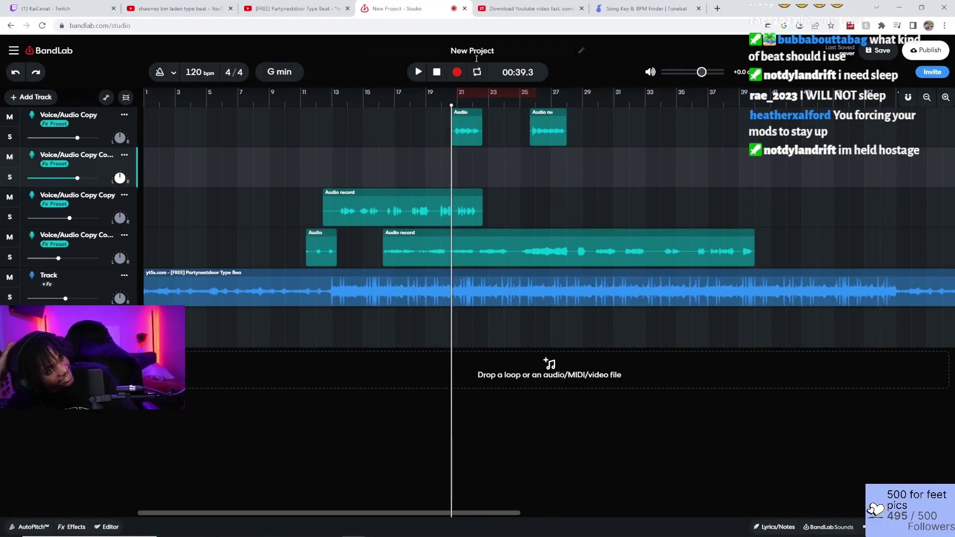
# Step: Record a take on the added empty vocal track below Voice/Audio Copy, starting from 39.3 seconds
pyautogui.click(458, 70)
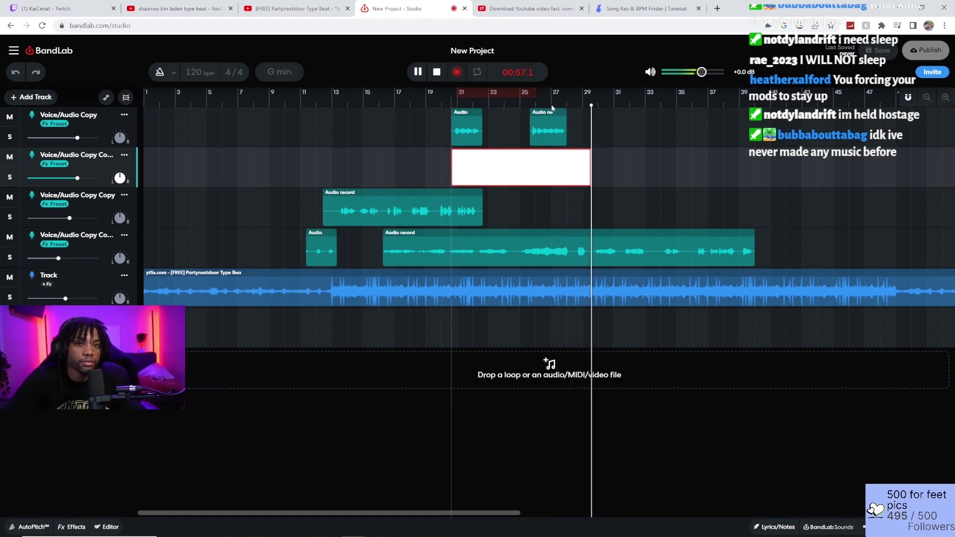
pyautogui.click(556, 458)
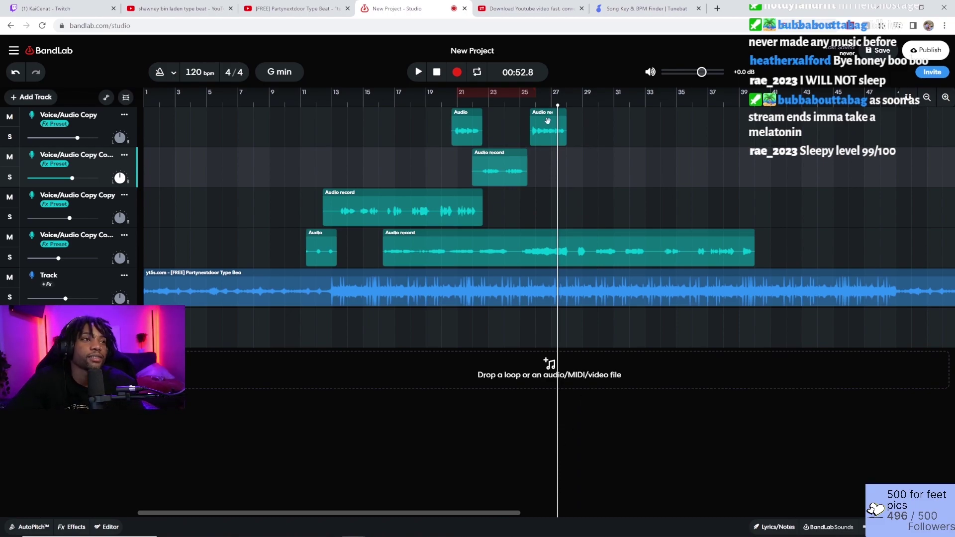
# Step: Record another take on the second vocal track, restarting once from about bar 25, and stop the playback
pyautogui.click(463, 79)
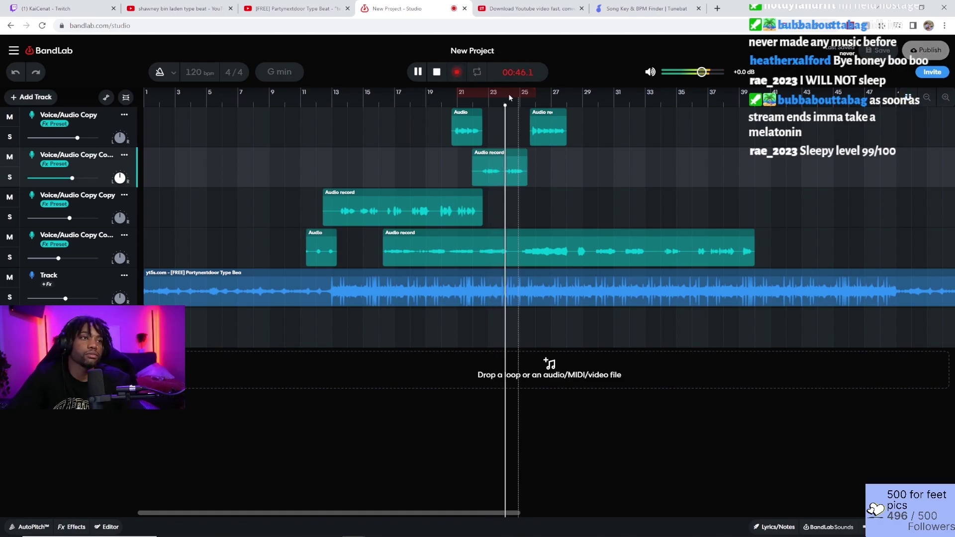
pyautogui.click(527, 101)
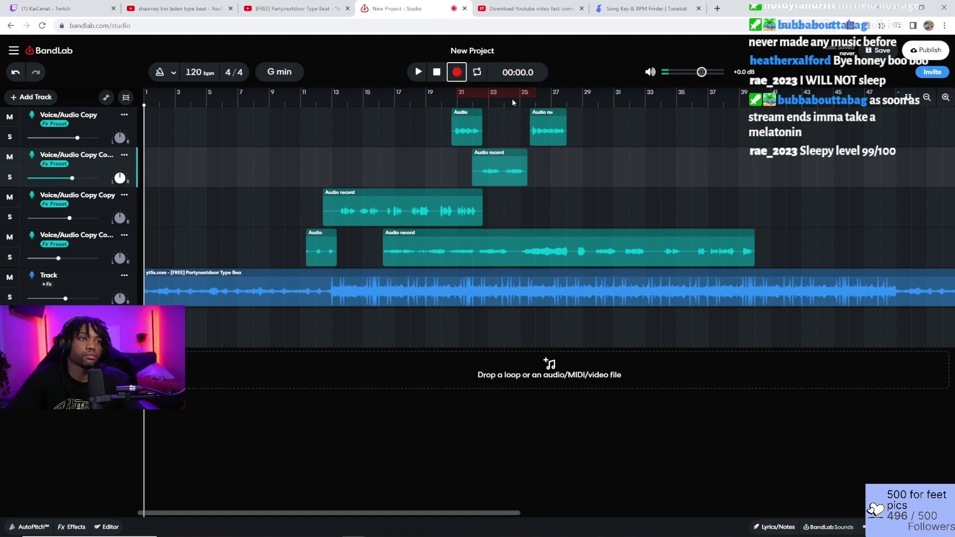
pyautogui.click(461, 80)
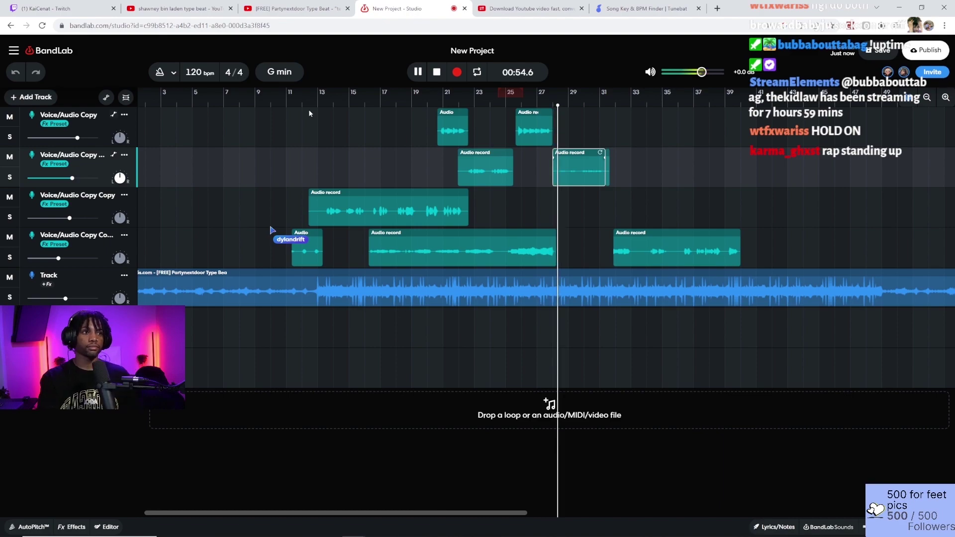
pyautogui.press('space')
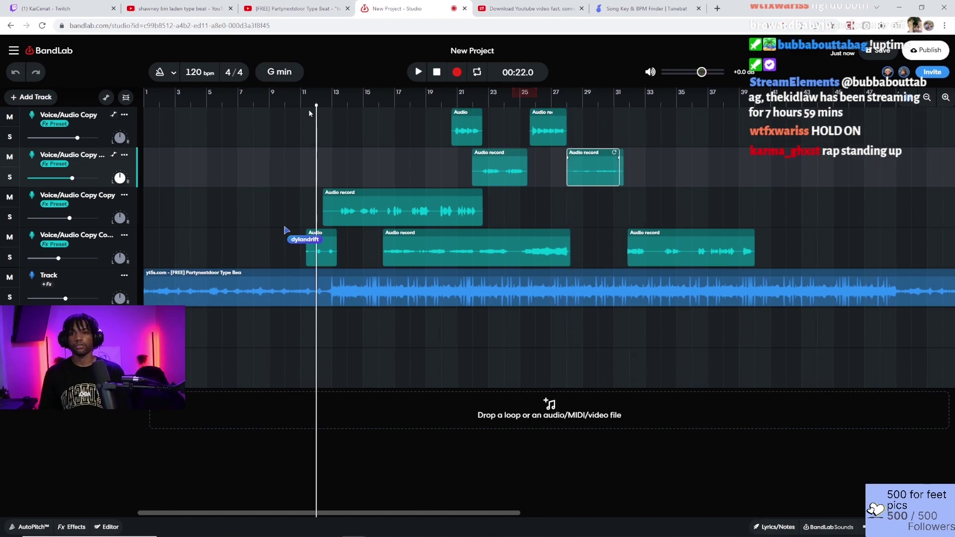